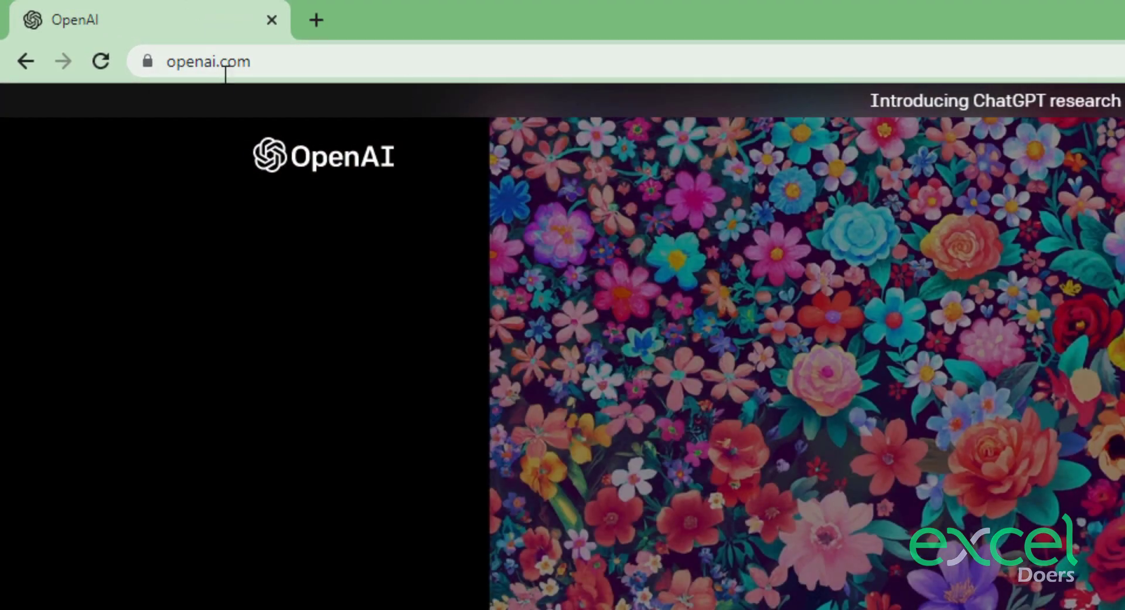
# - Reload openai.com and open ChatGPT in a new tab from the research release banner
pyautogui.click(225, 62)
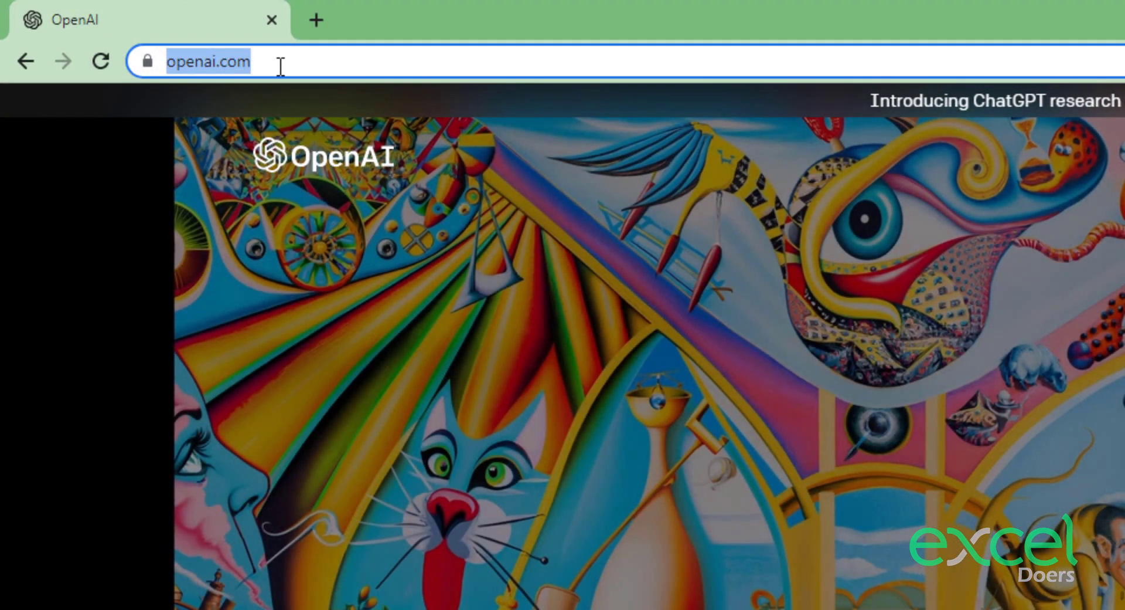
pyautogui.click(278, 65)
pyautogui.press('Return')
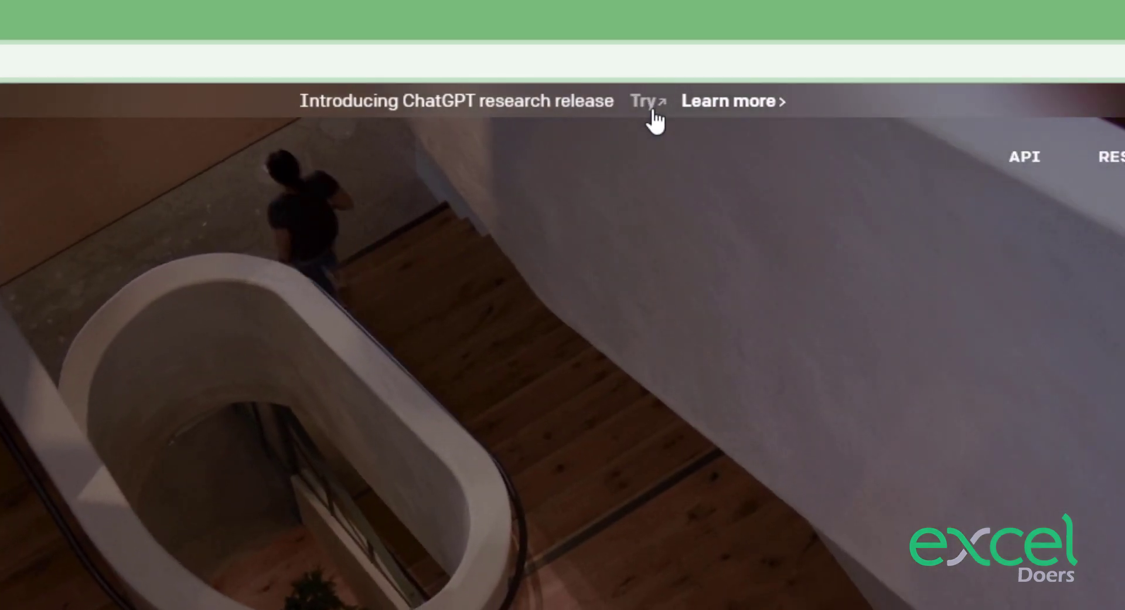
pyautogui.click(655, 122)
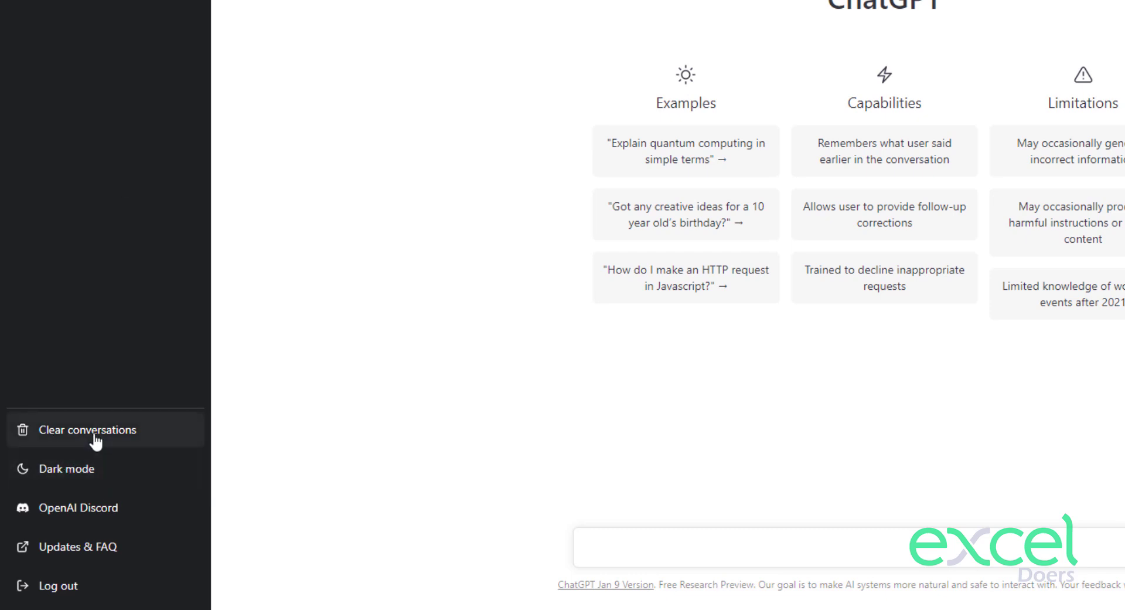
pyautogui.click(85, 478)
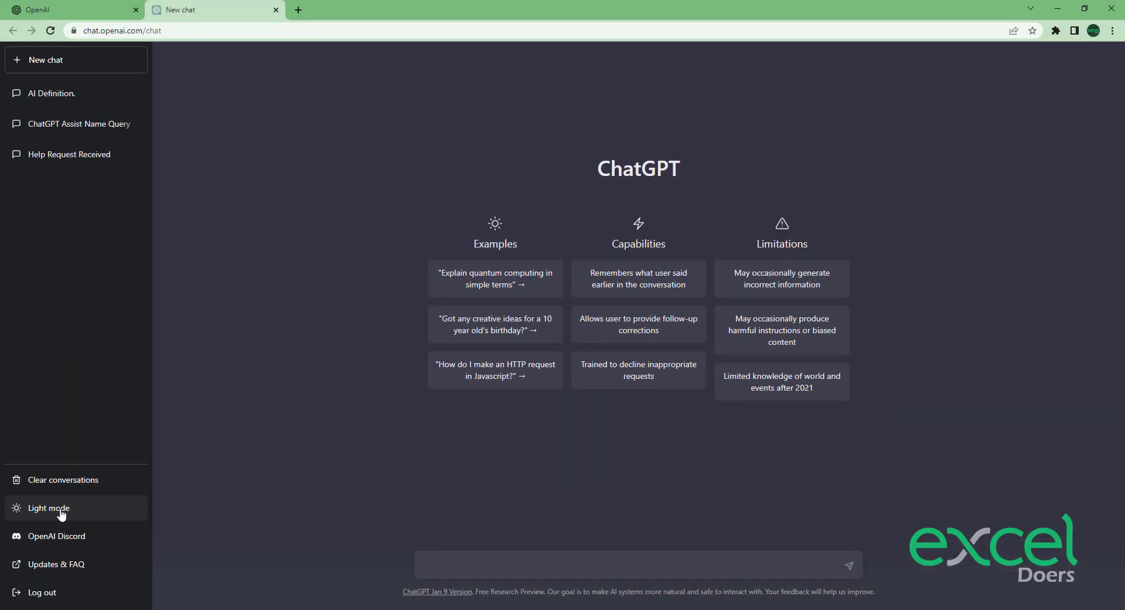
pyautogui.doubleClick(61, 512)
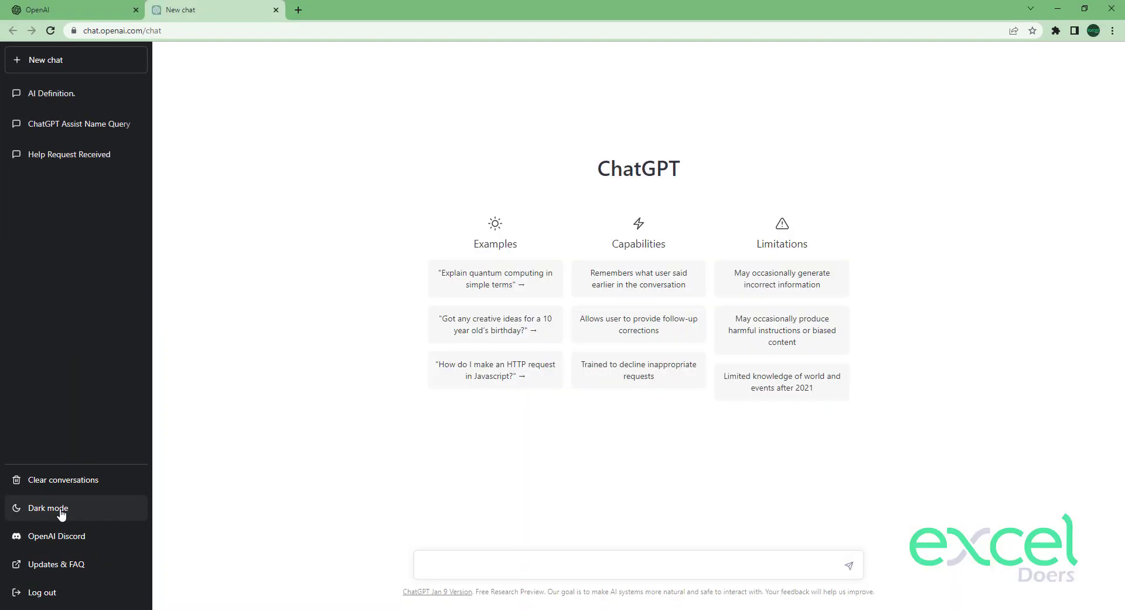
pyautogui.click(61, 511)
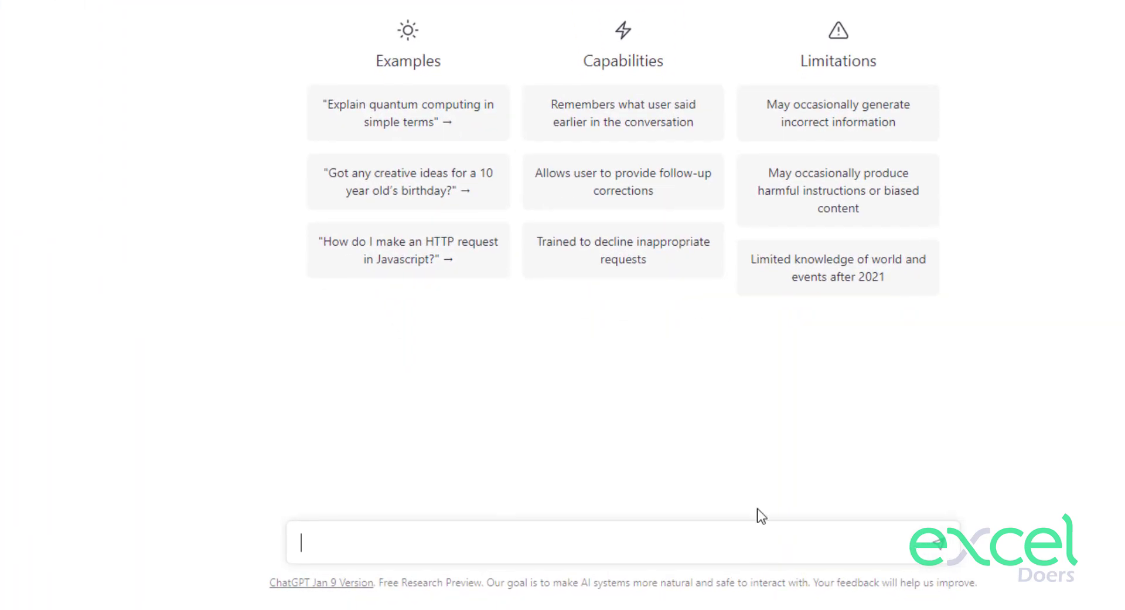
# - Ask ChatGPT 'what is AI', then 'Tell me basic of accounting' to get the core principles
pyautogui.write('what is AI')
pyautogui.press('Return')
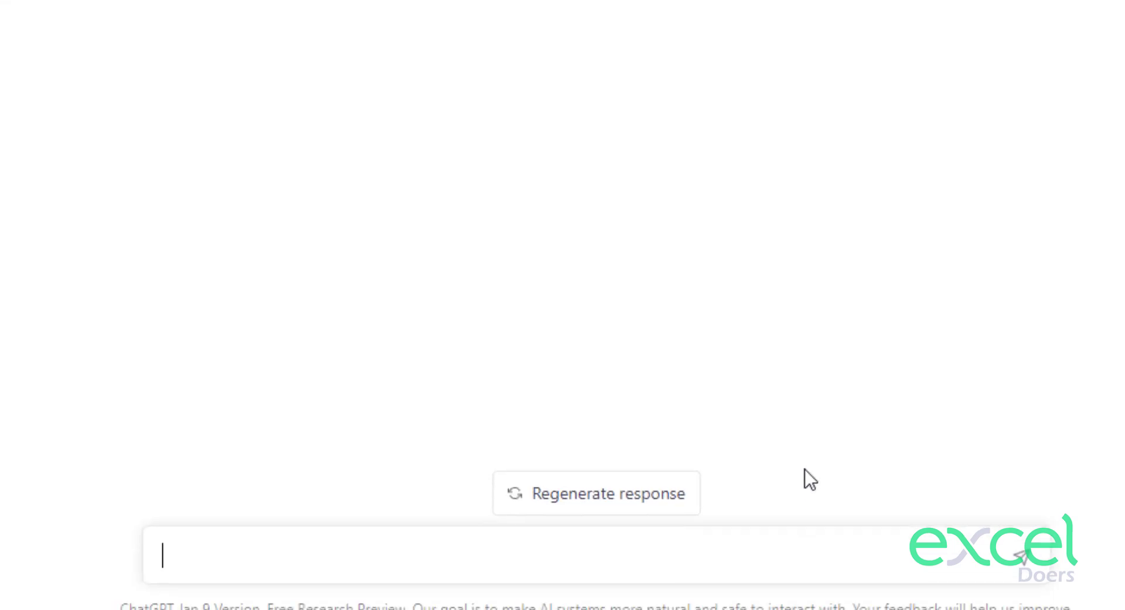
pyautogui.write('Tell me ')
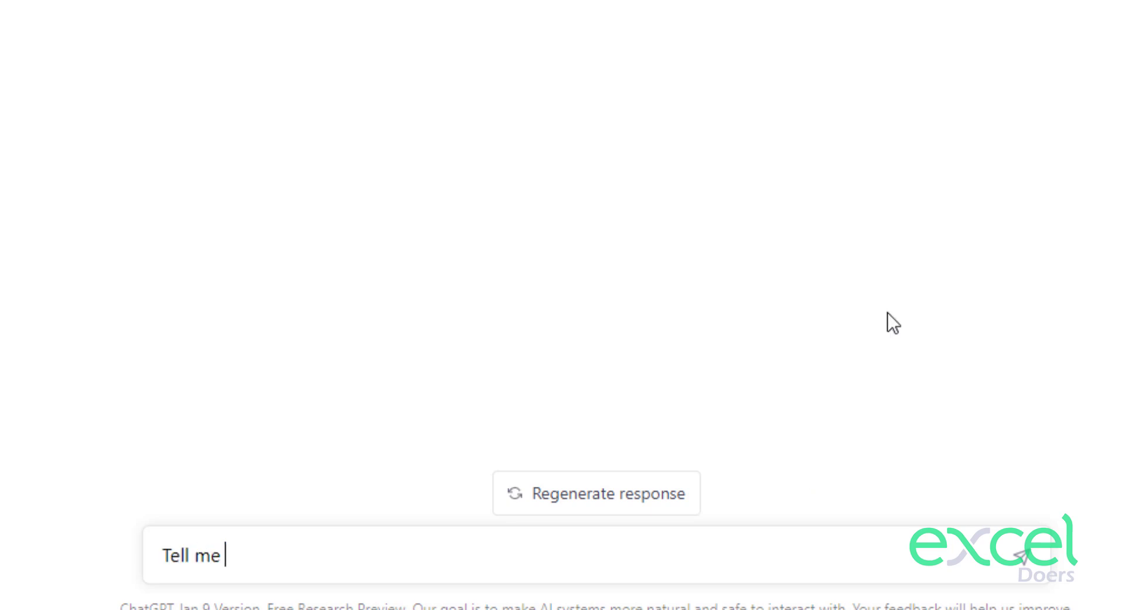
pyautogui.write('basic of a')
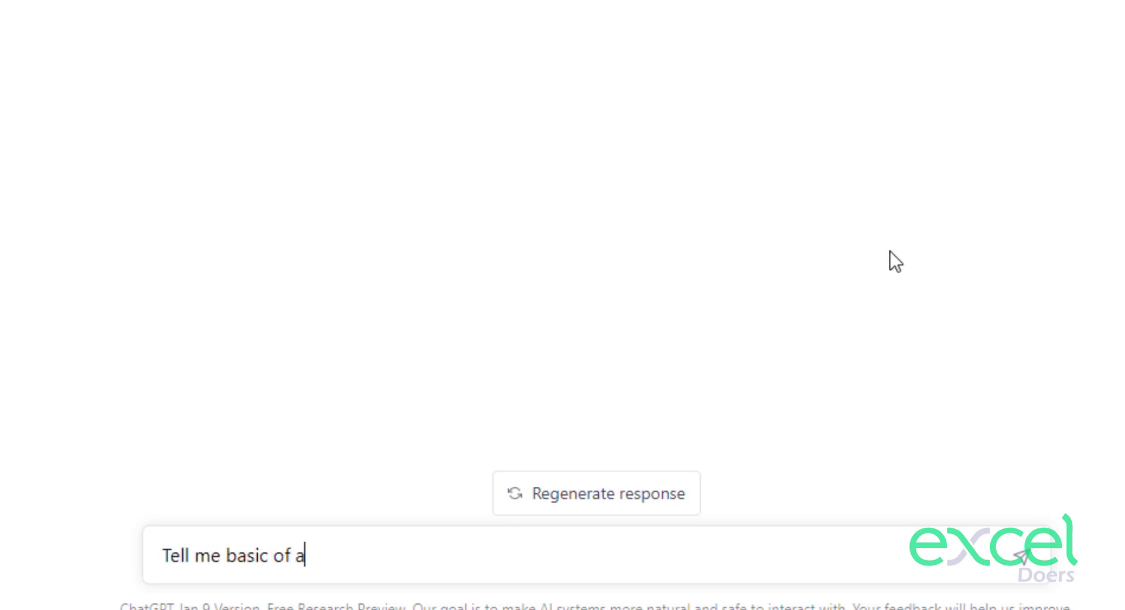
pyautogui.write('ccountin')
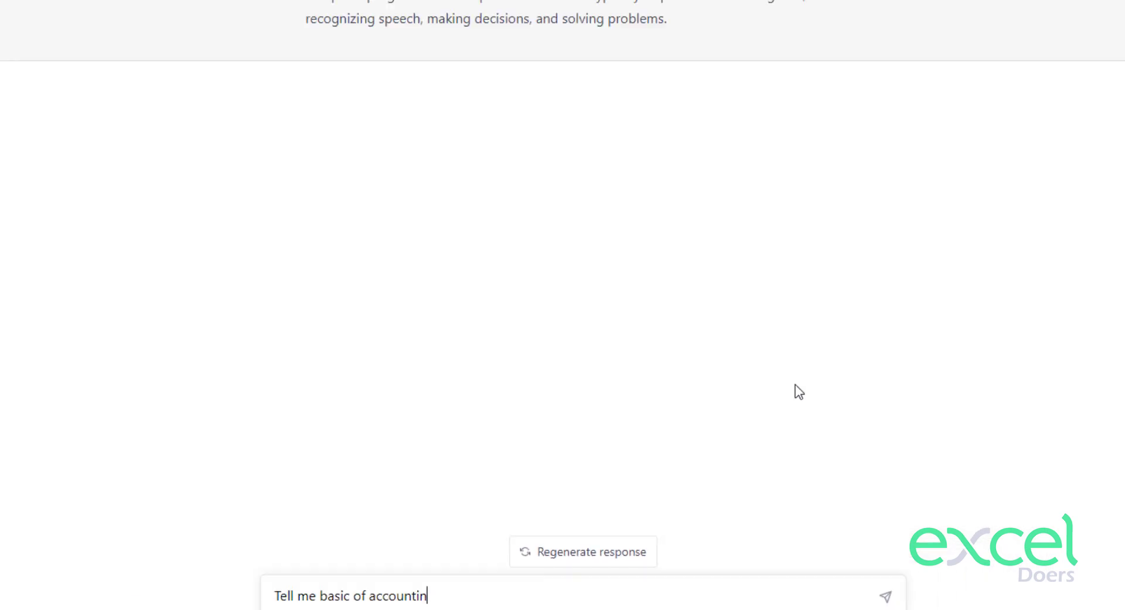
pyautogui.write('g')
pyautogui.press('Return')
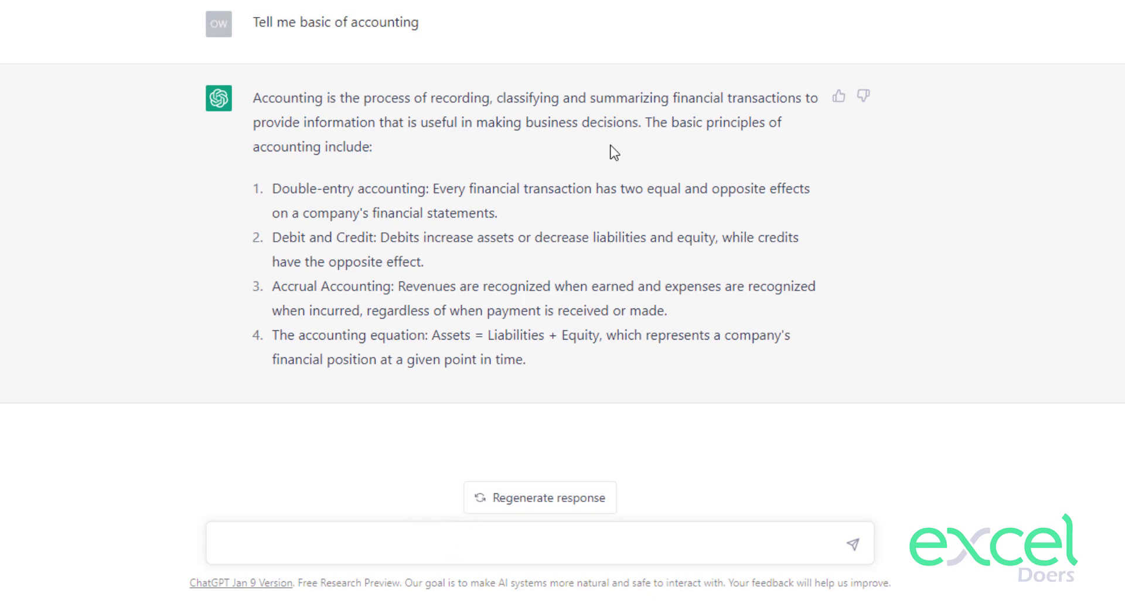
# - Ask for the double-entry of a $5,000 sale to a customer, getting Cash/Receivable debit and Sales credit
pyautogui.write('what')
pyautogui.write(' is the do')
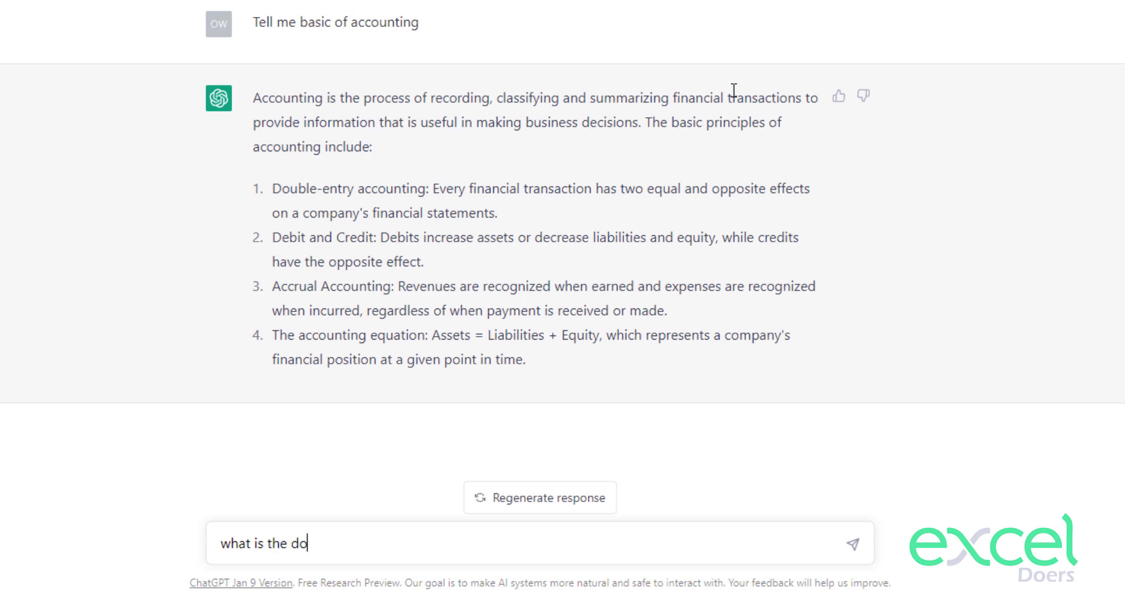
pyautogui.write('uble enter of sale of 5')
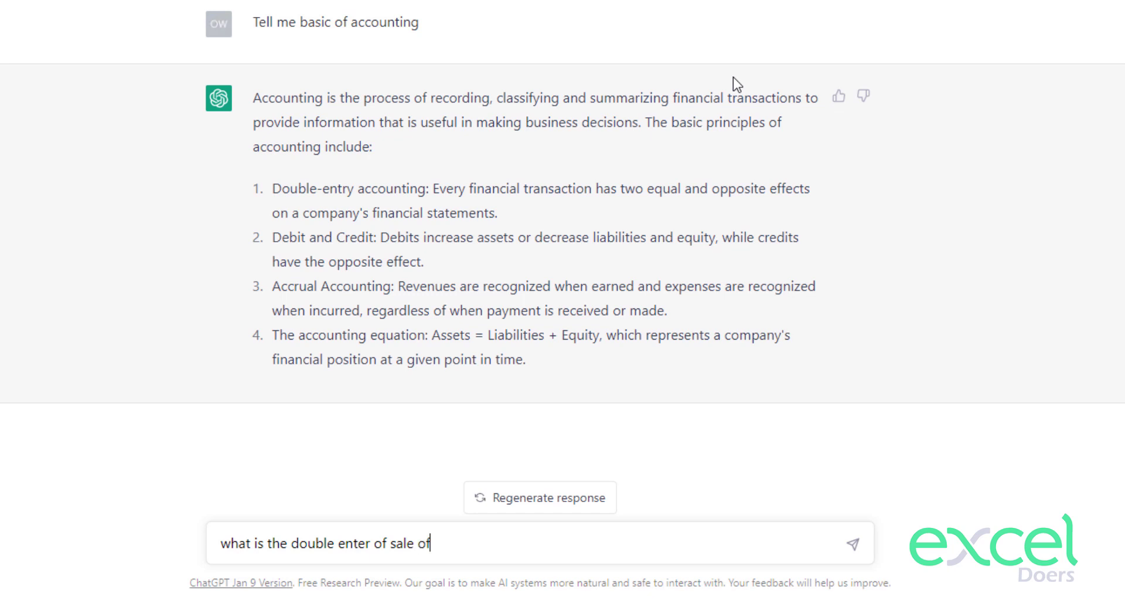
pyautogui.write('000$')
pyautogui.write(' to John')
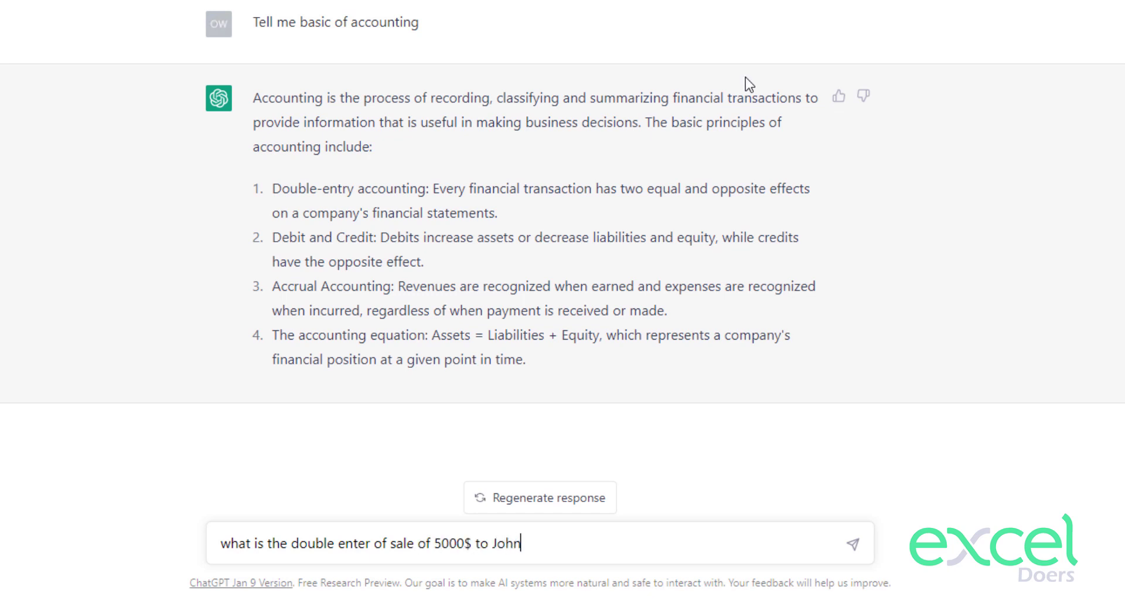
pyautogui.press('Return')
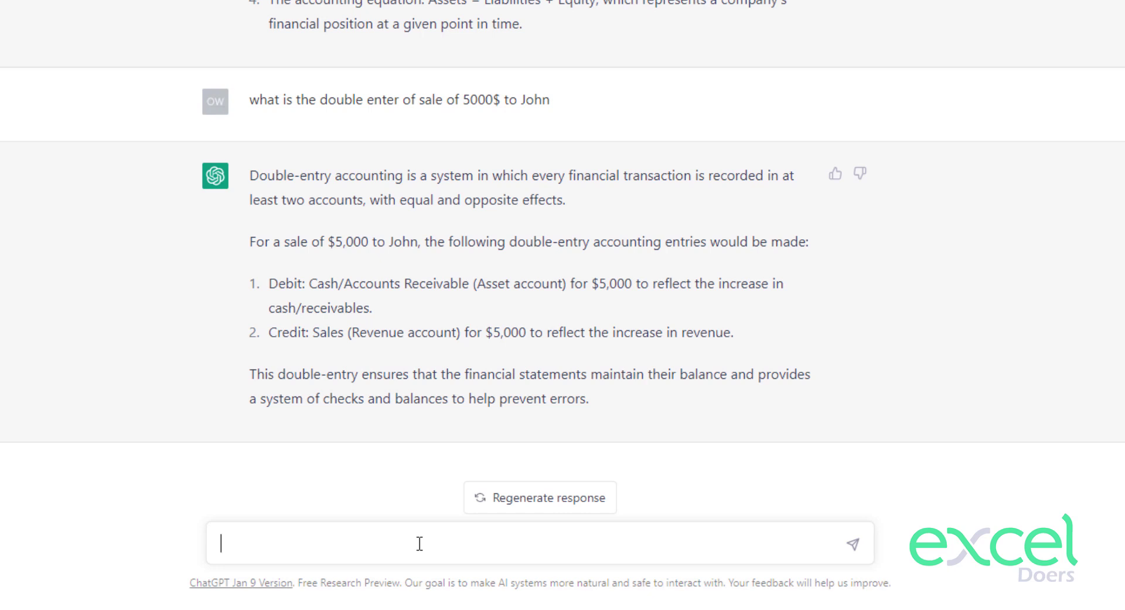
# - Ask how to sum cells in Excel and get the =SUM(A1:A5) explanation
pyautogui.write('how you')
pyautogui.write(' can s')
pyautogui.write('um the cell')
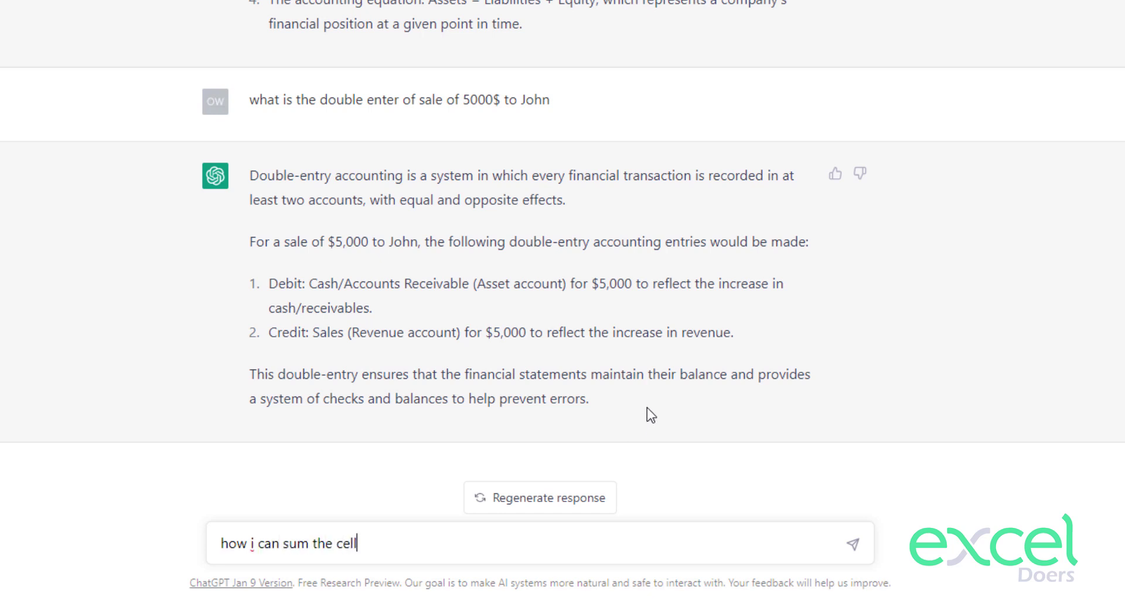
pyautogui.write('s in excel')
pyautogui.press('Return')
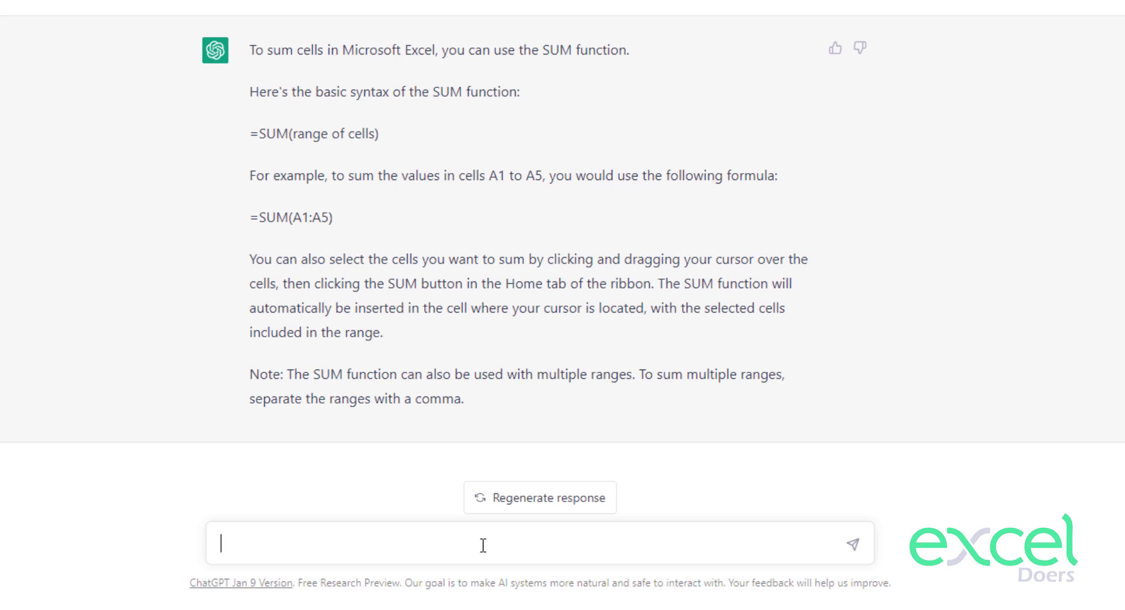
# - Send 'how to make balance sheet' and get steps for listing assets and liabilities
pyautogui.write('how to ')
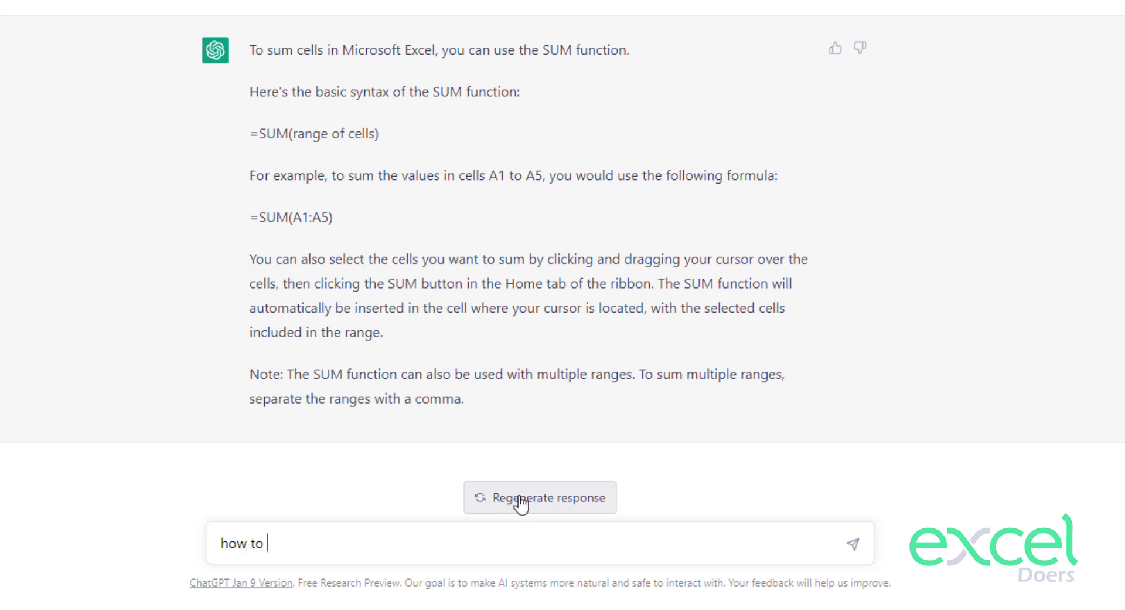
pyautogui.write('make')
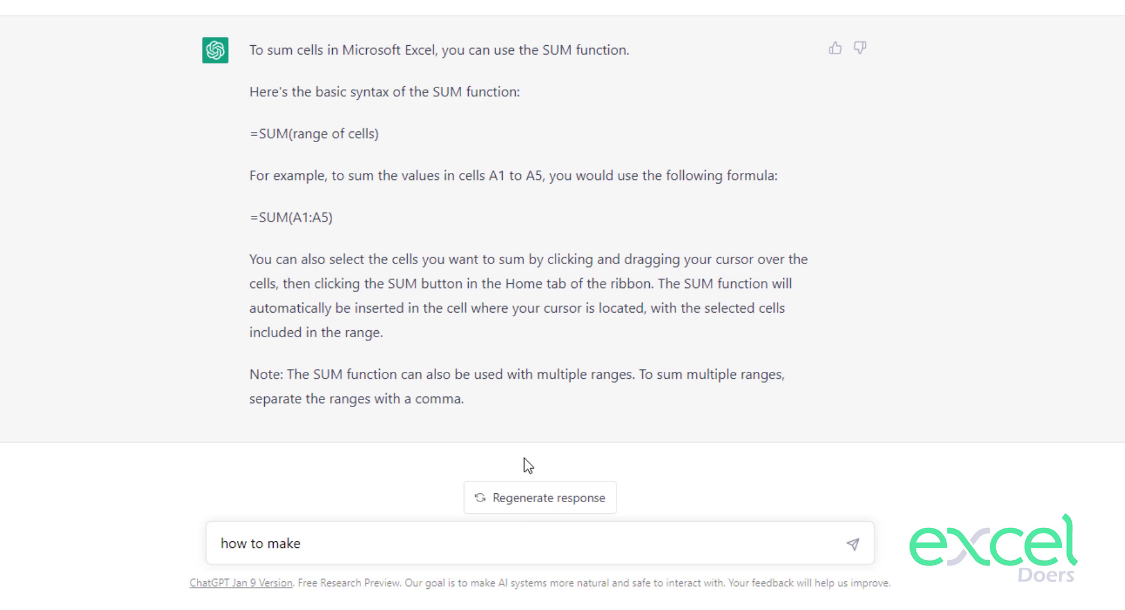
pyautogui.write(' balance sheet')
pyautogui.press('Return')
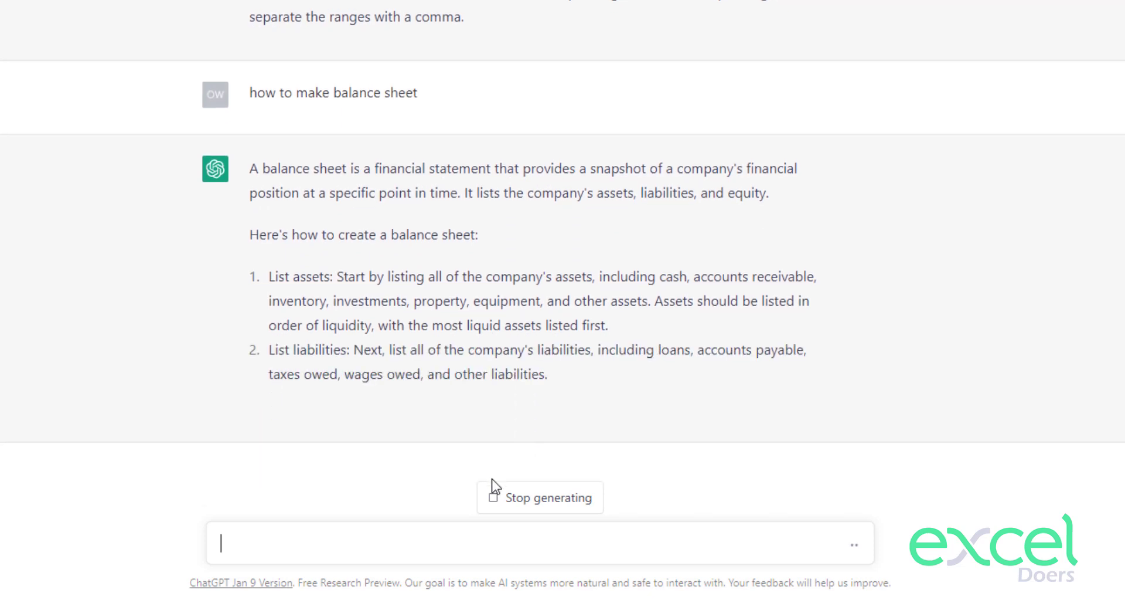
# - Stop the balance-sheet reply and draft a trial balance request: Cash 5000, Payable 8000, Assets 3000, Receivable 2000
pyautogui.click(526, 507)
pyautogui.click(447, 530)
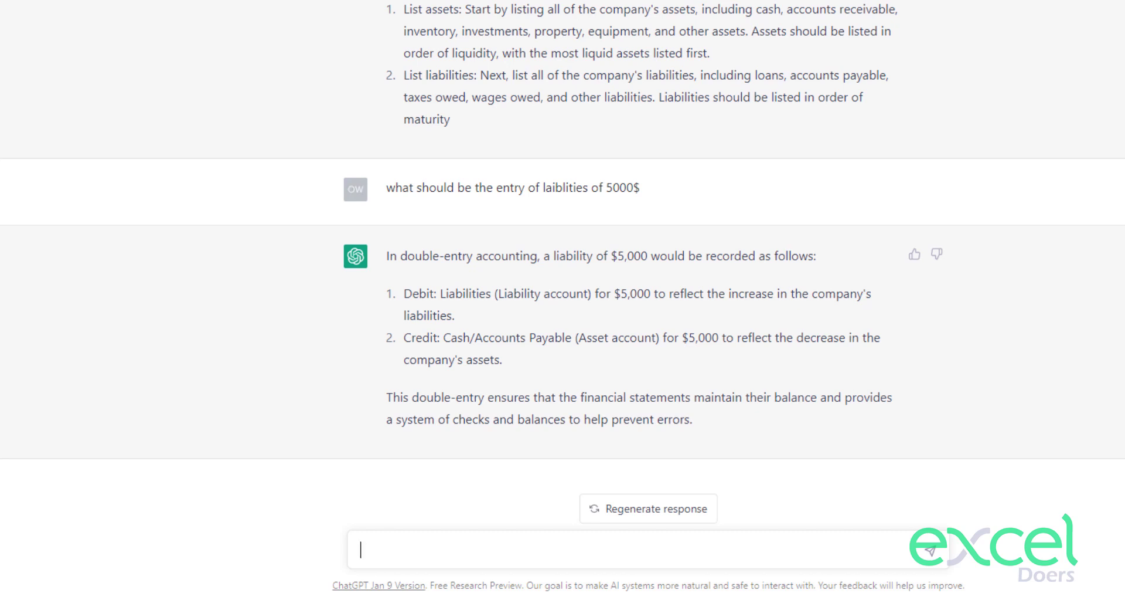
pyautogui.write('Cash is 5')
pyautogui.write('000, Lai')
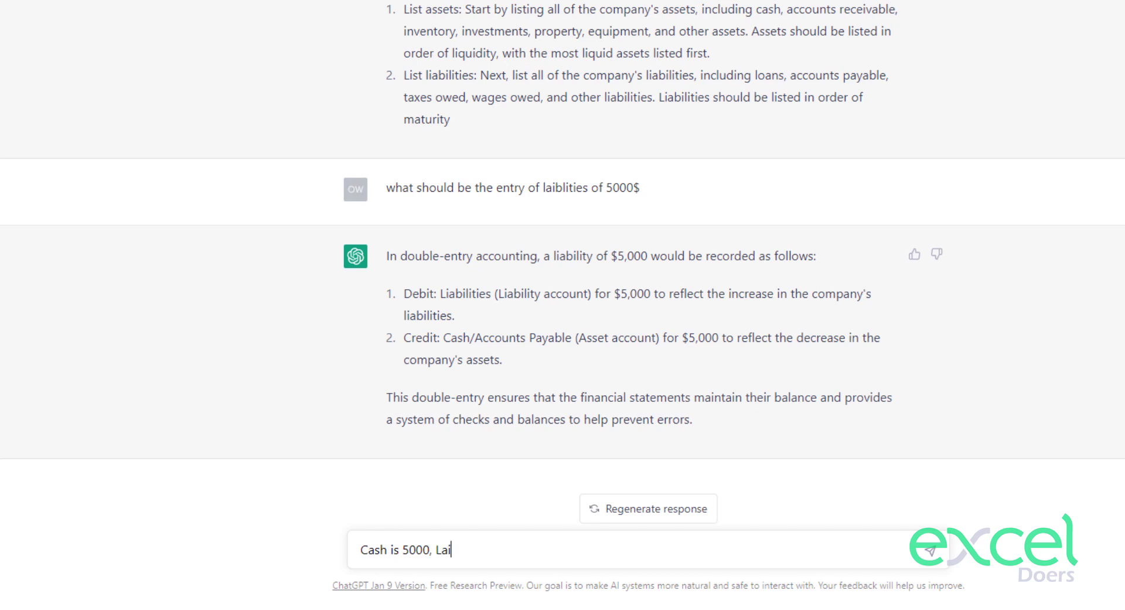
pyautogui.write('aya')
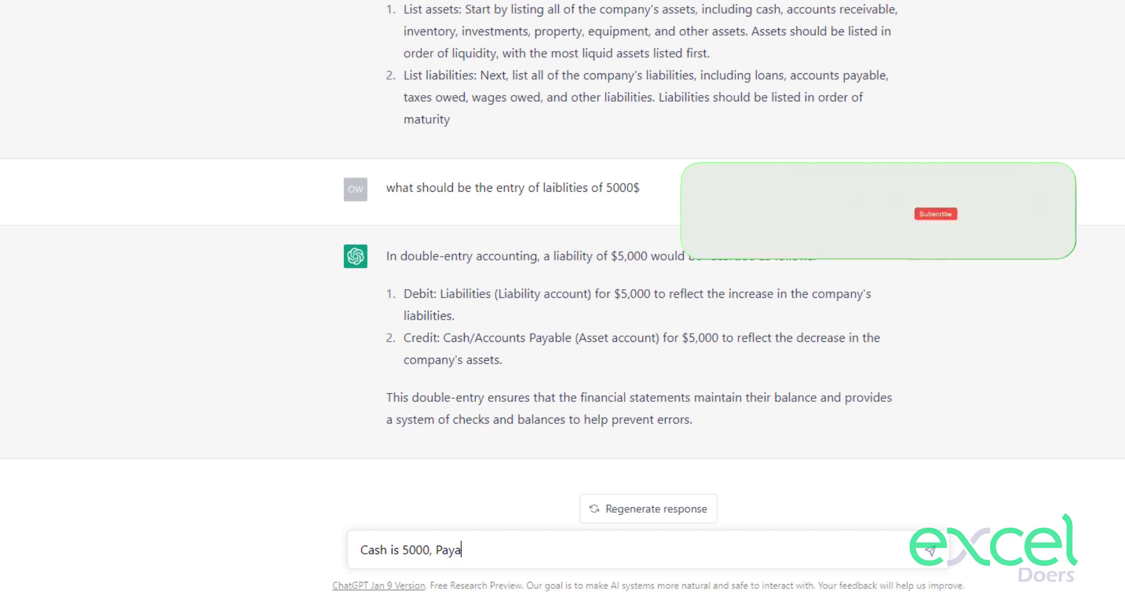
pyautogui.write('ble are ')
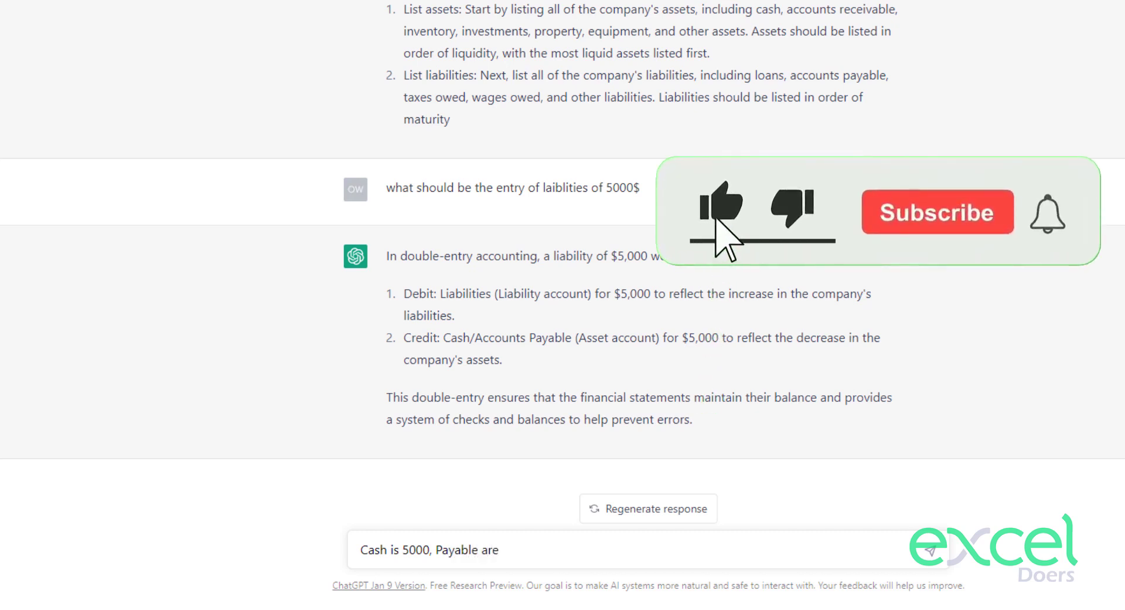
pyautogui.write('500')
pyautogui.press('BackSpace')
pyautogui.press('BackSpace')
pyautogui.press('BackSpace')
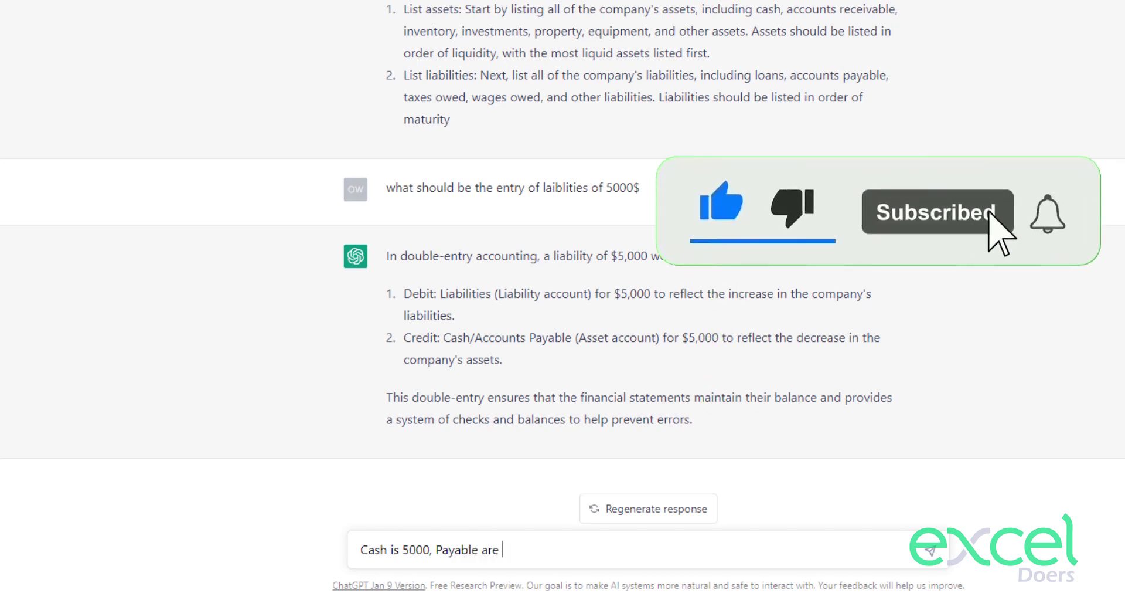
pyautogui.write('8000, As')
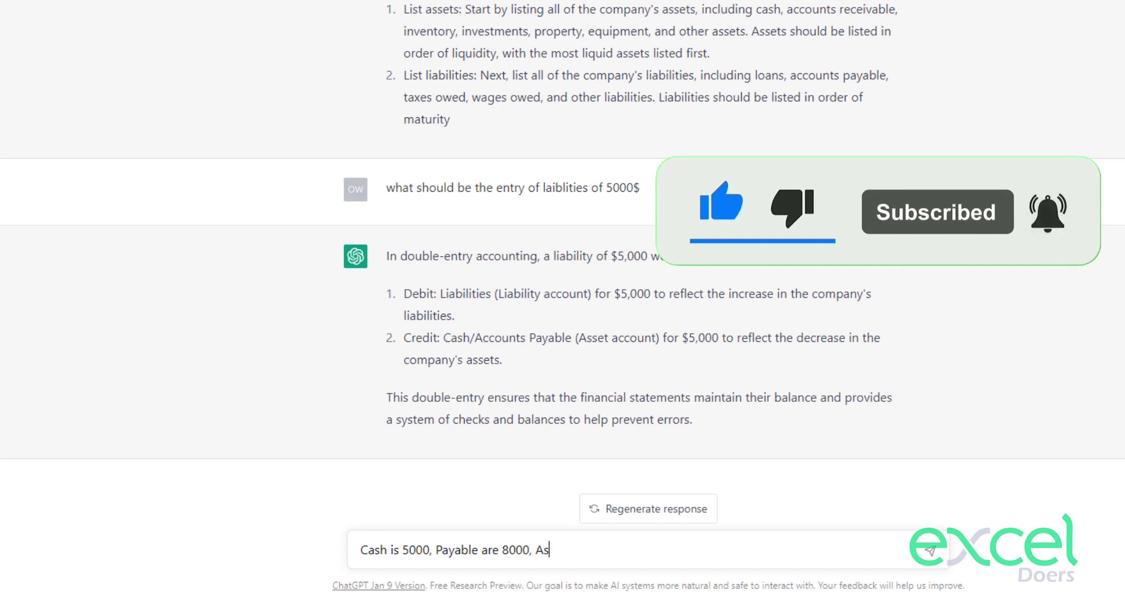
pyautogui.write('set')
pyautogui.write('s a')
pyautogui.write('re ')
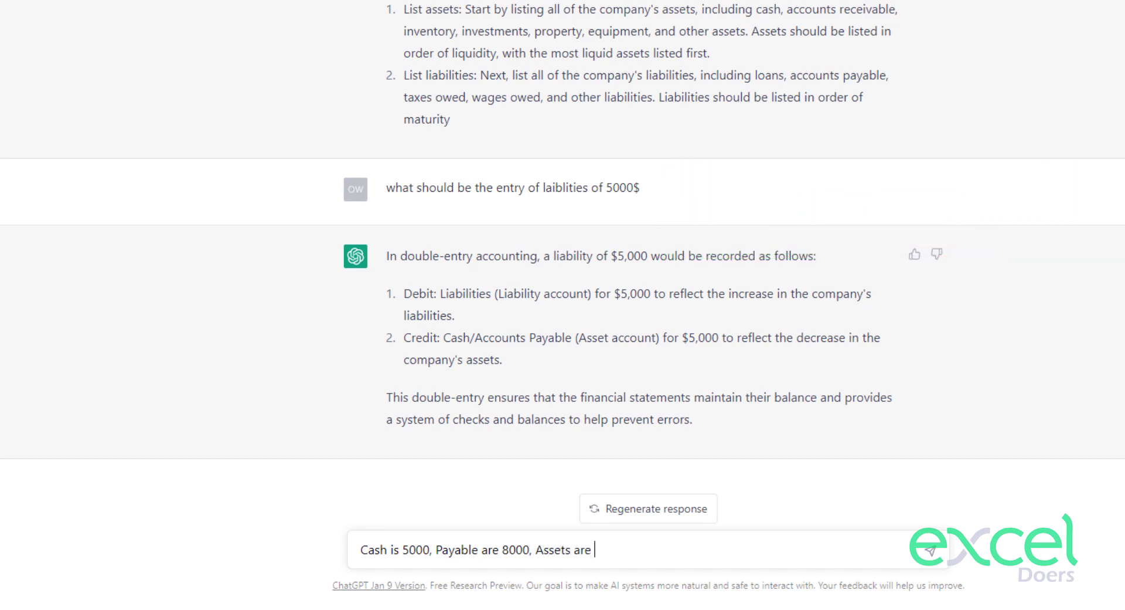
pyautogui.write('3000, Receaiv')
pyautogui.write('abl')
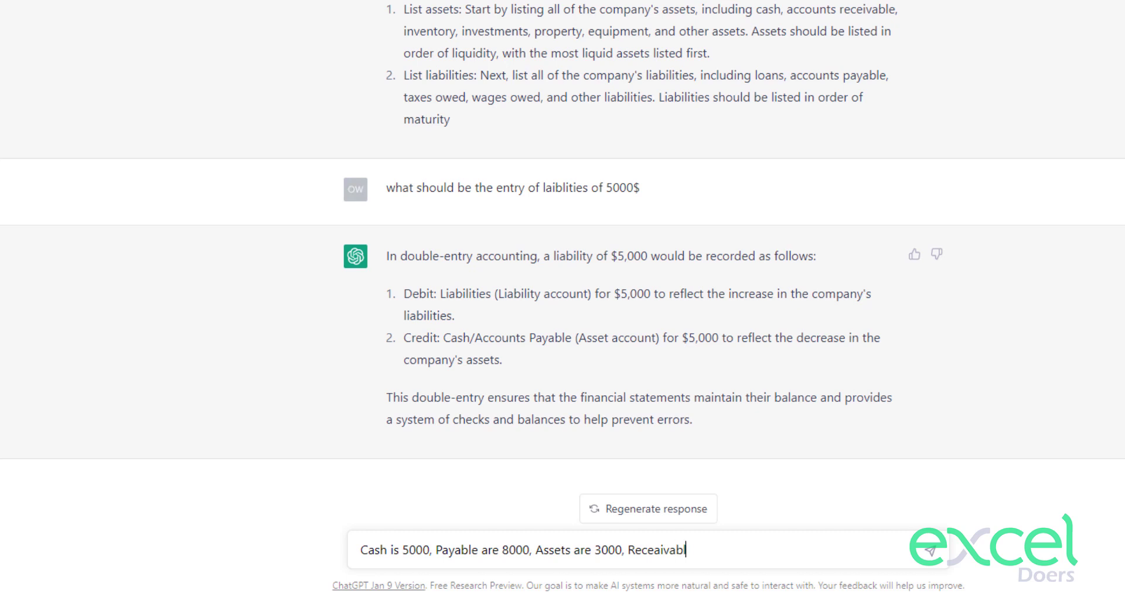
pyautogui.write('e 2000,, p')
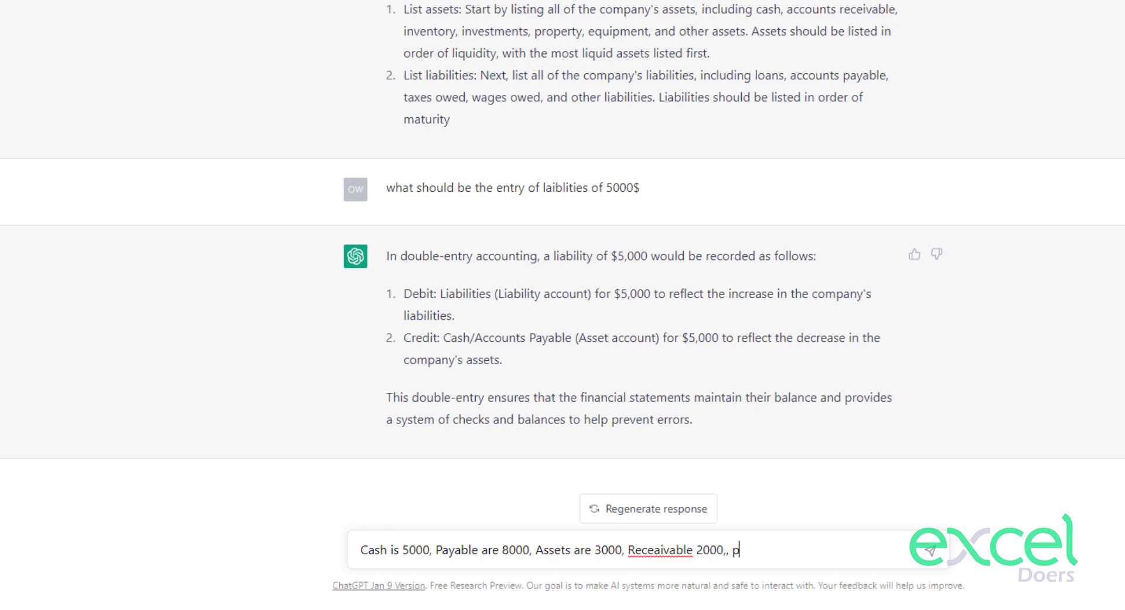
pyautogui.write('lease make me')
pyautogui.write(' trail balance')
# - Send the trial balance request and highlight the reply's closing sentence declaring the books balanced
pyautogui.press('Return')
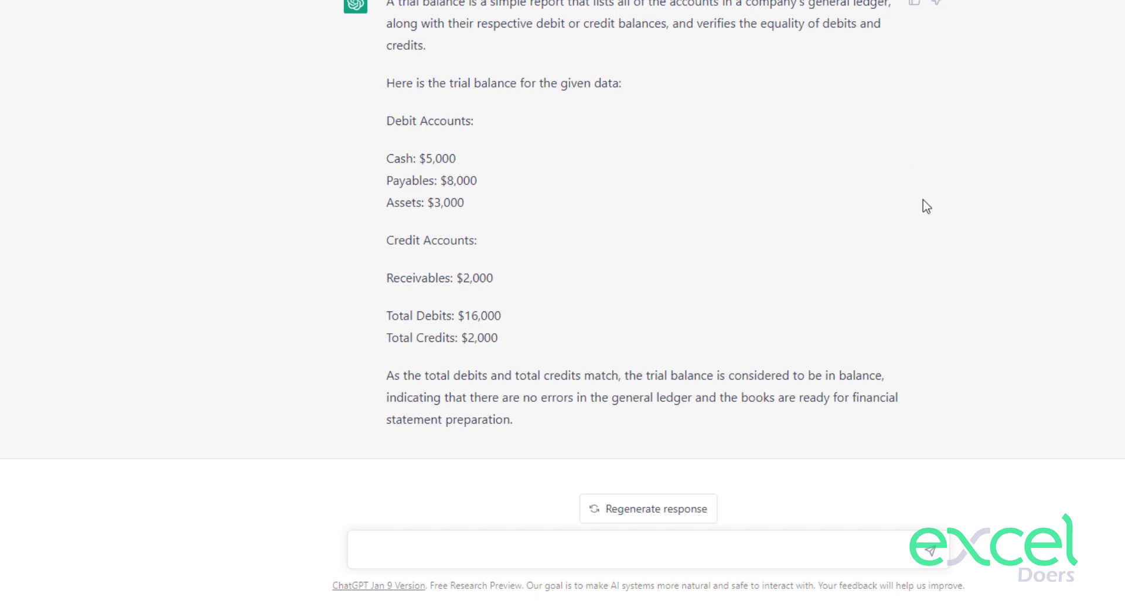
pyautogui.moveTo(514, 419); pyautogui.dragTo(494, 398)
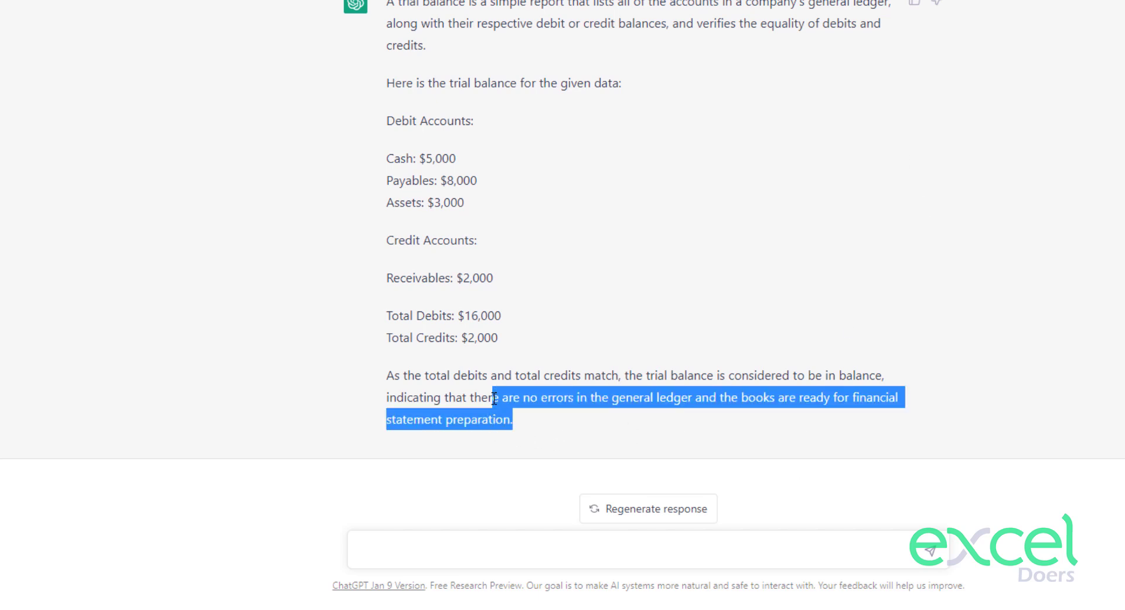
# - Request an income statement and net profit for Revenue 8000, COGS 2000, Operating expenses 3000
pyautogui.click(517, 550)
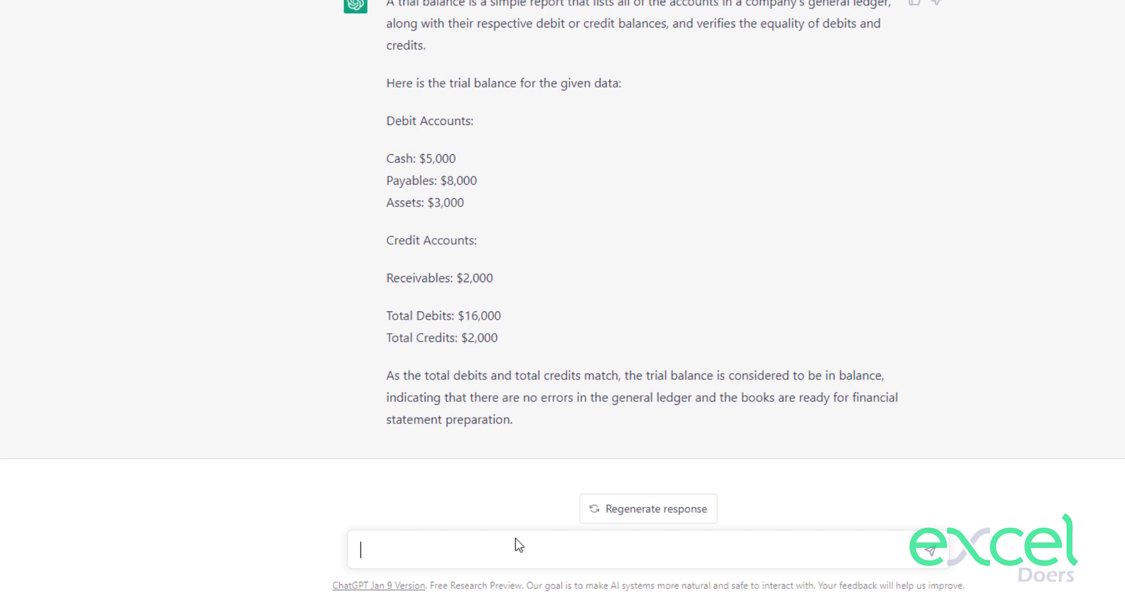
pyautogui.write('Revenue ')
pyautogui.write('is 80')
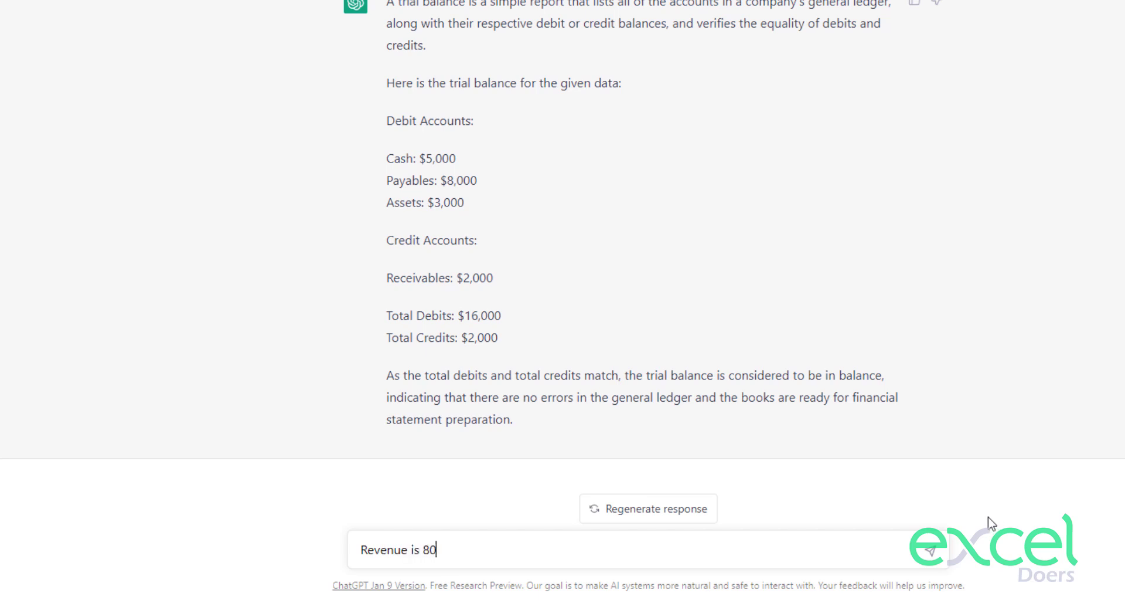
pyautogui.write('00,  C')
pyautogui.write('Og')
pyautogui.press('BackSpace')
pyautogui.write('G')
pyautogui.write('S 2000,')
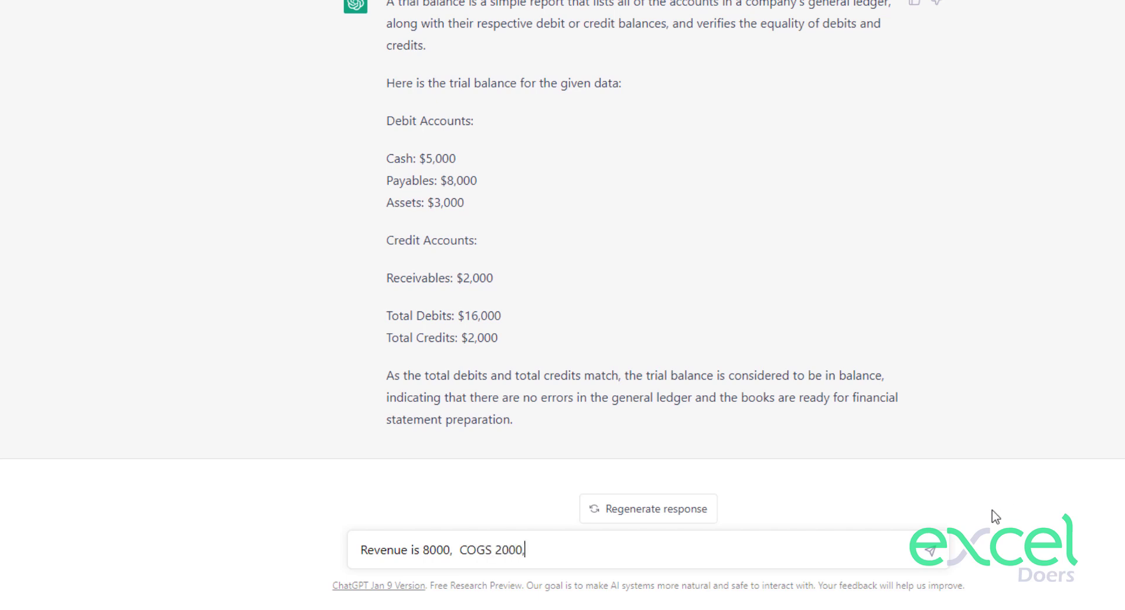
pyautogui.write(' Operating')
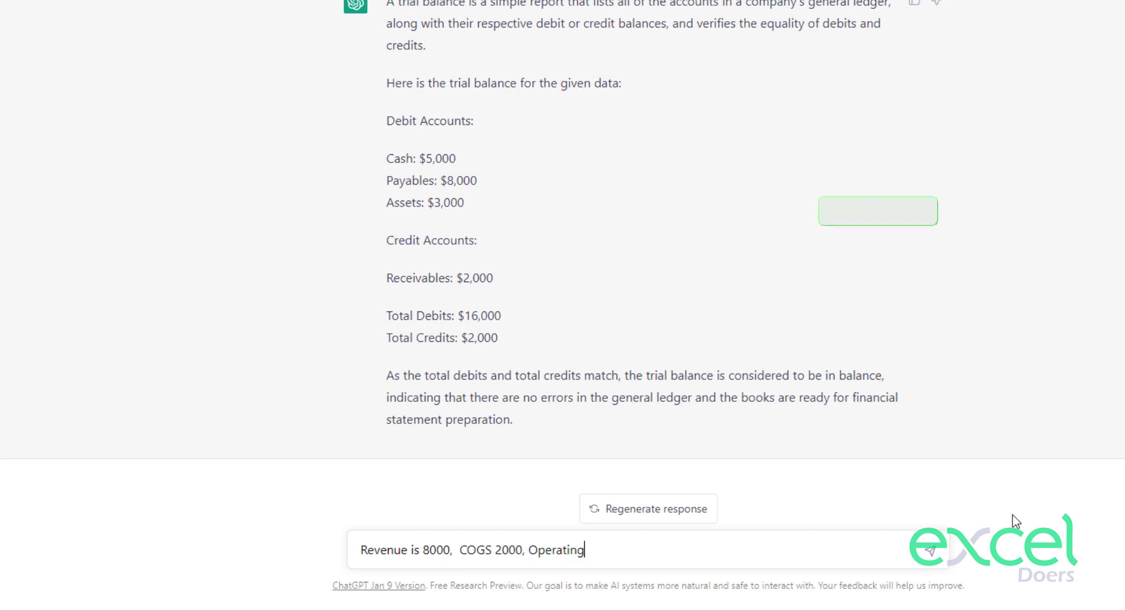
pyautogui.write(' ex')
pyautogui.write('penses ')
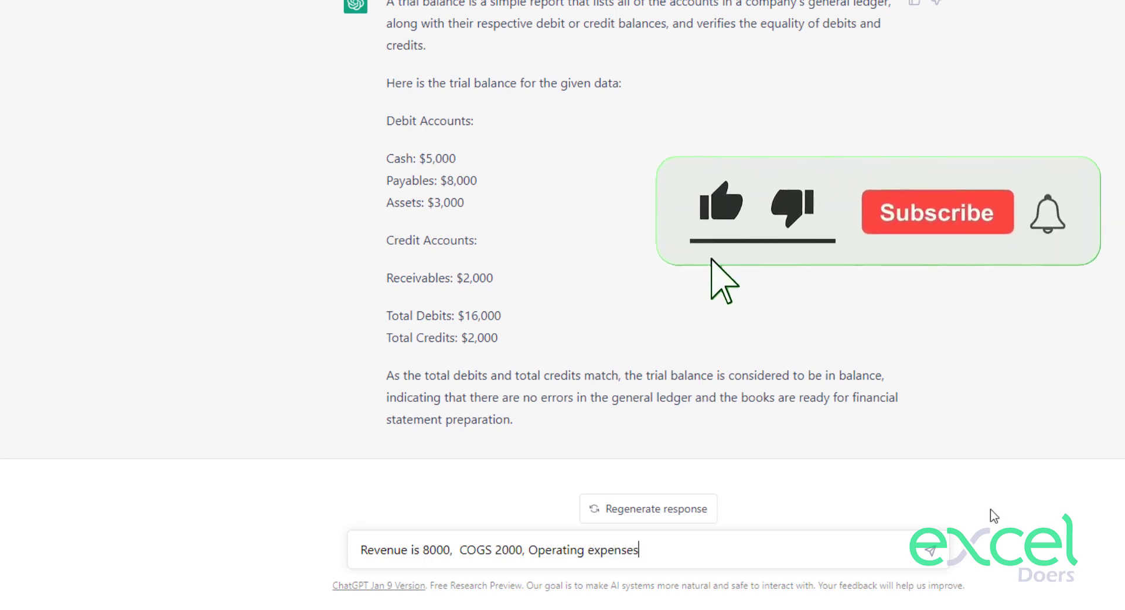
pyautogui.write('are 3000')
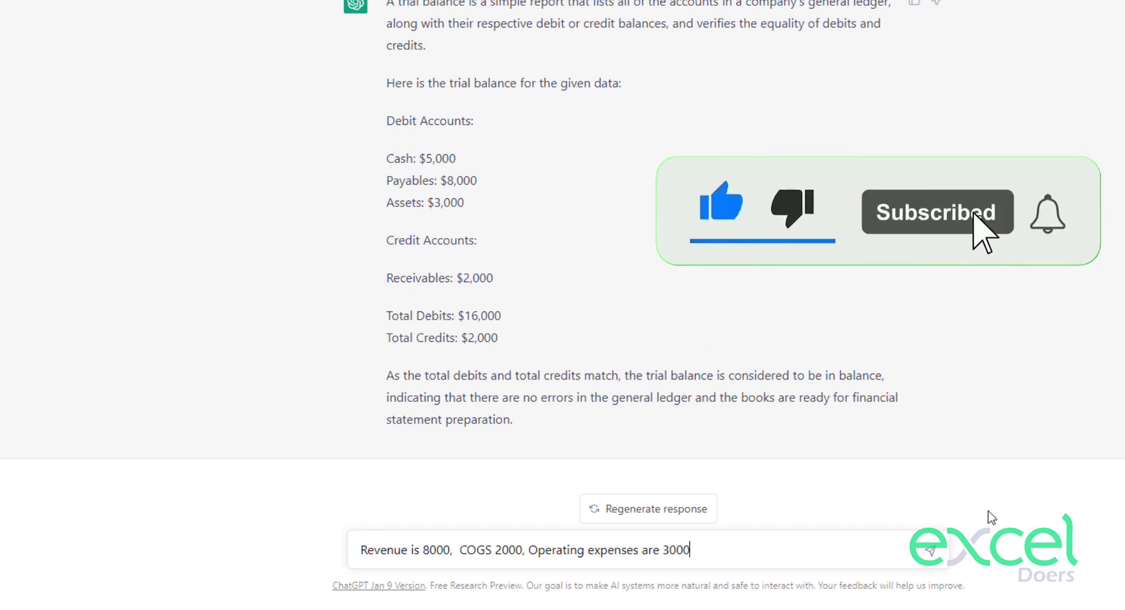
pyautogui.write(',, please mak')
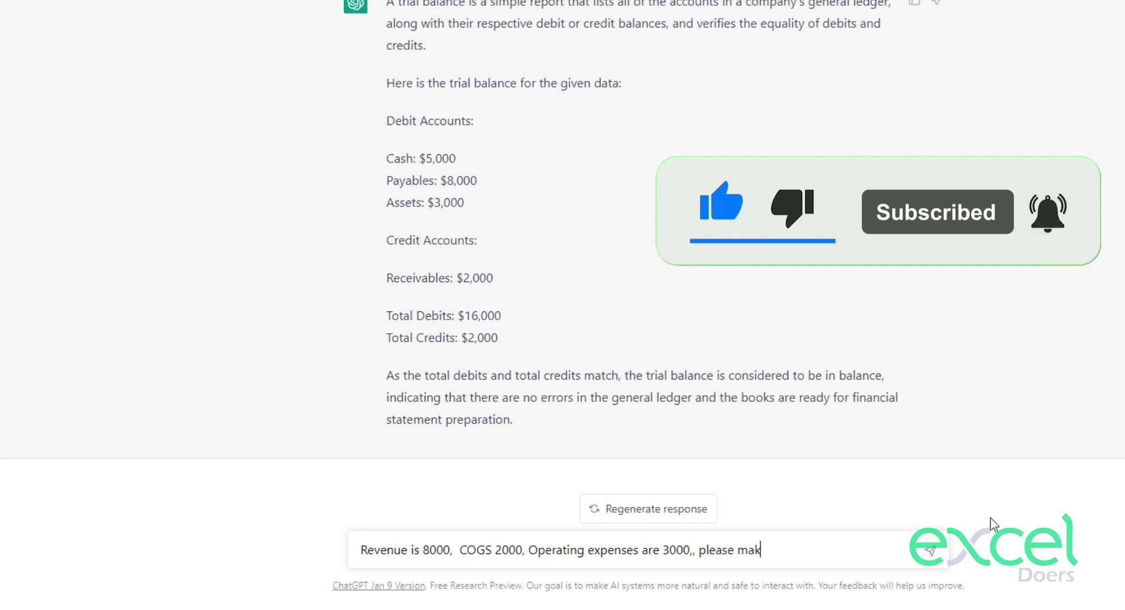
pyautogui.write('e income statement')
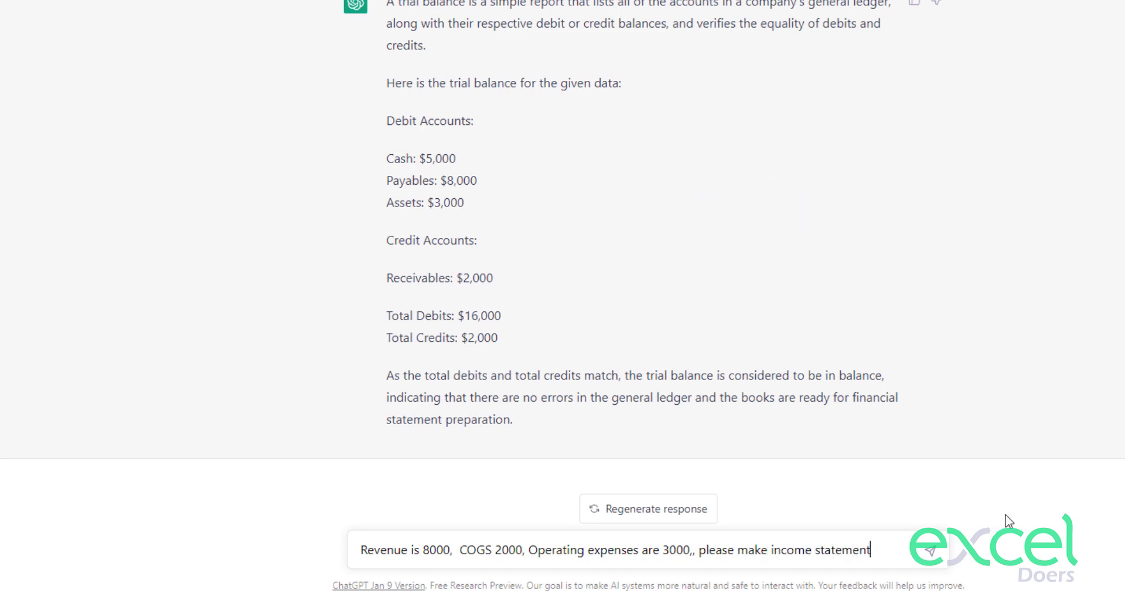
pyautogui.write(' and tell my wh')
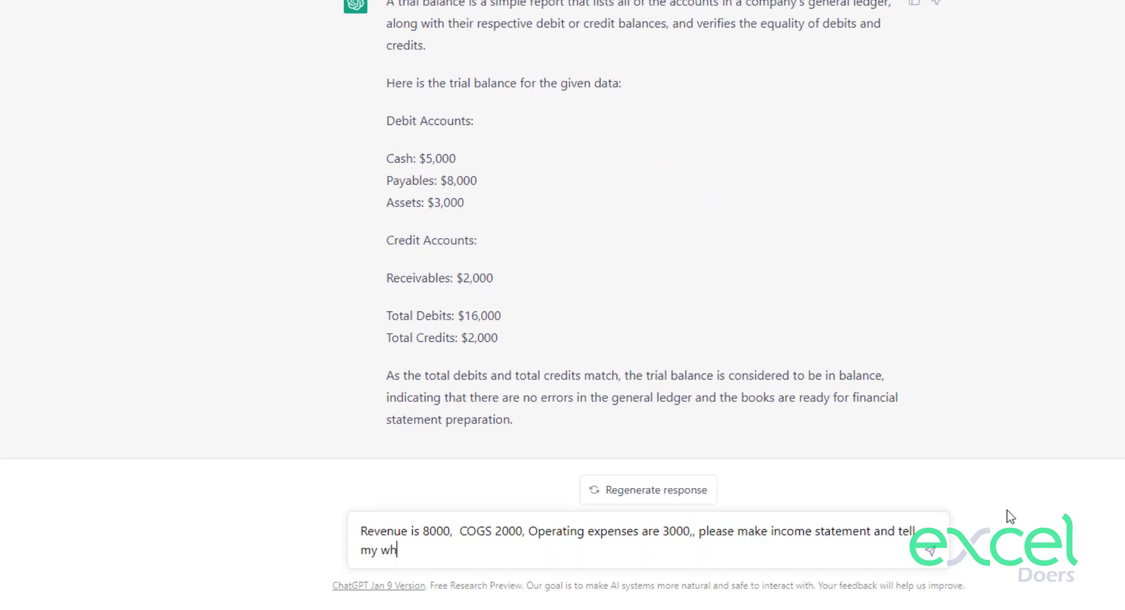
pyautogui.write('at is my profit')
pyautogui.press('BackSpace')
pyautogui.press('BackSpace')
pyautogui.press('BackSpace')
pyautogui.press('BackSpace')
pyautogui.press('BackSpace')
pyautogui.write('net fo')
pyautogui.write(' profit')
pyautogui.press('Return')
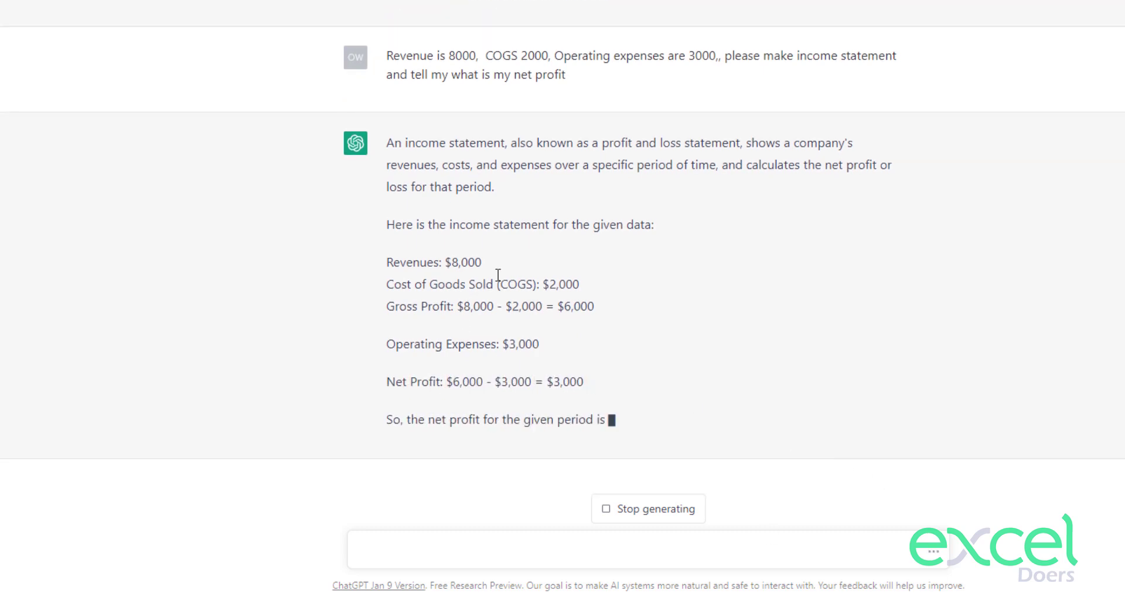
# - Highlight each income statement line, from Revenues through gross profit $6,000 to net profit $3,000
pyautogui.moveTo(498, 266); pyautogui.dragTo(414, 264)
pyautogui.moveTo(604, 283); pyautogui.dragTo(453, 286)
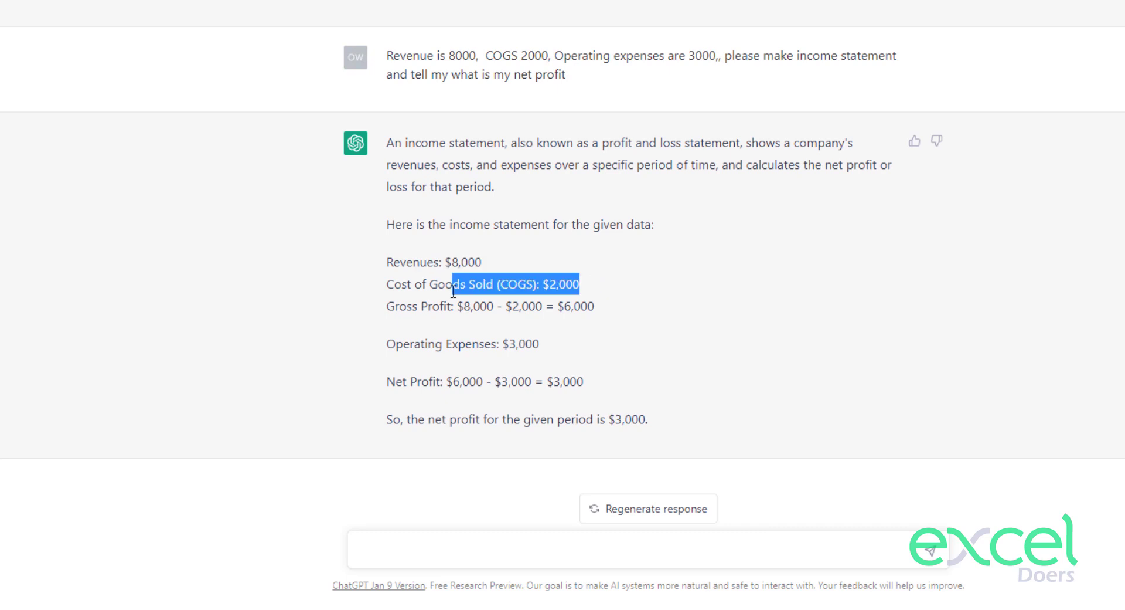
pyautogui.moveTo(596, 306); pyautogui.dragTo(513, 306)
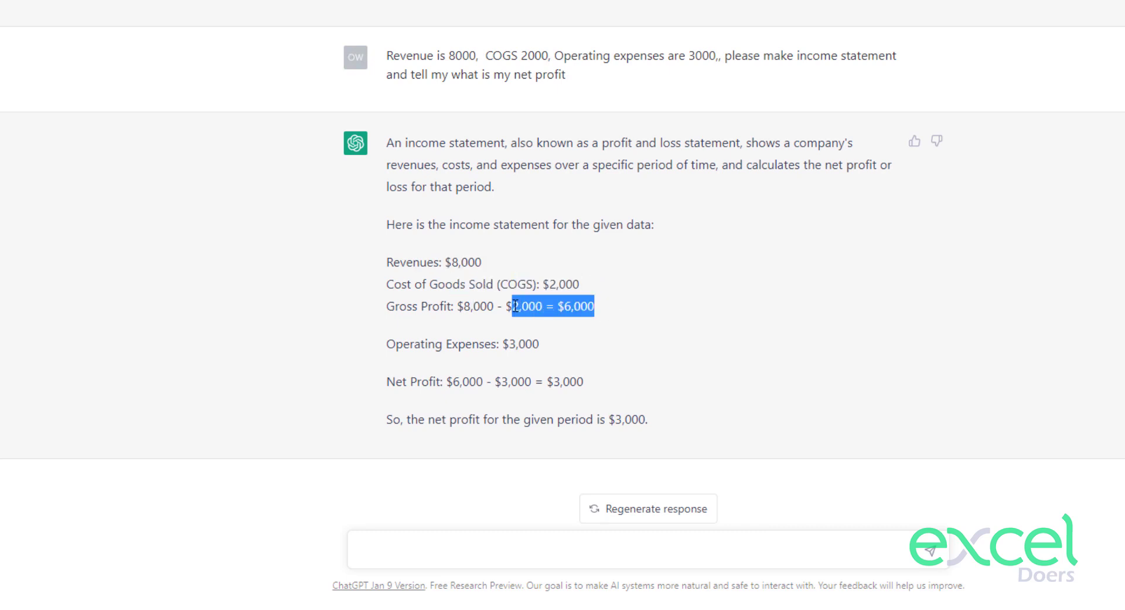
pyautogui.moveTo(542, 346); pyautogui.dragTo(496, 344)
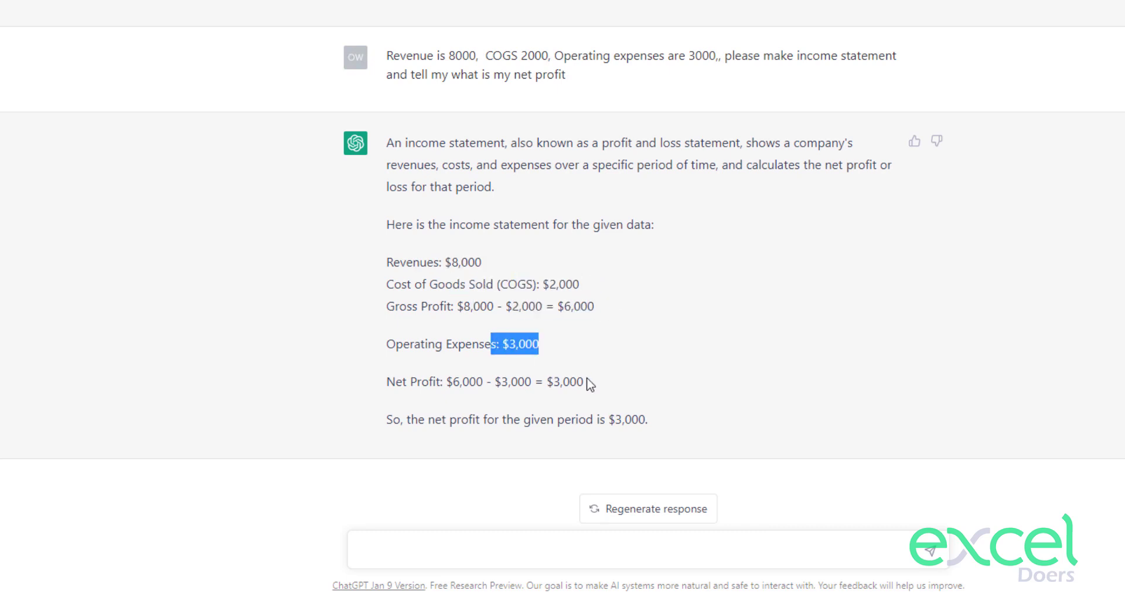
pyautogui.moveTo(586, 384); pyautogui.dragTo(553, 378)
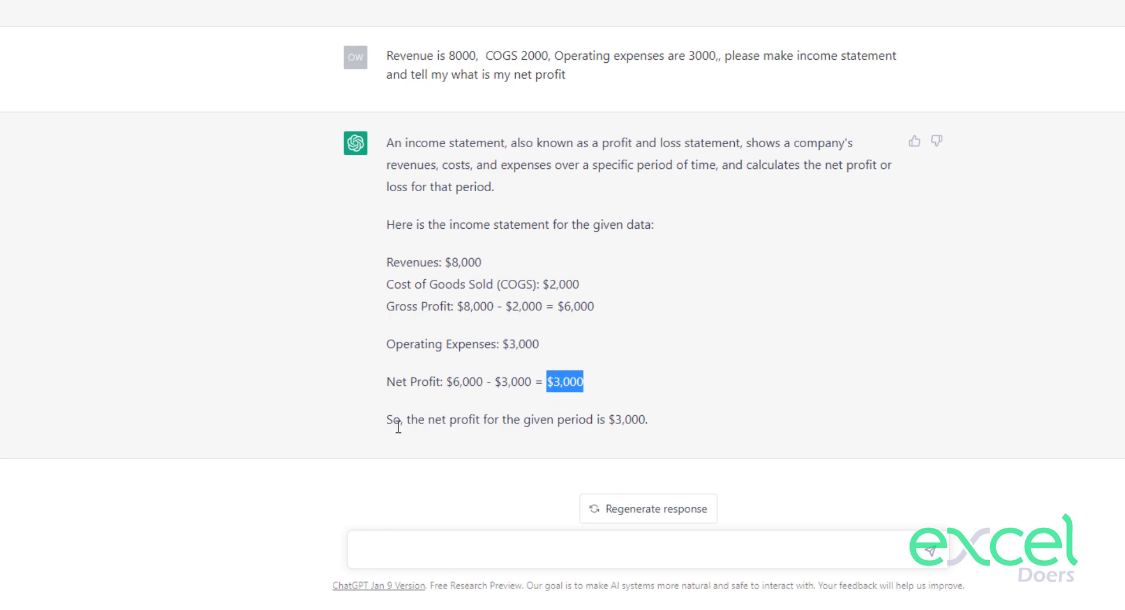
pyautogui.moveTo(399, 426); pyautogui.dragTo(570, 420)
pyautogui.click(669, 415)
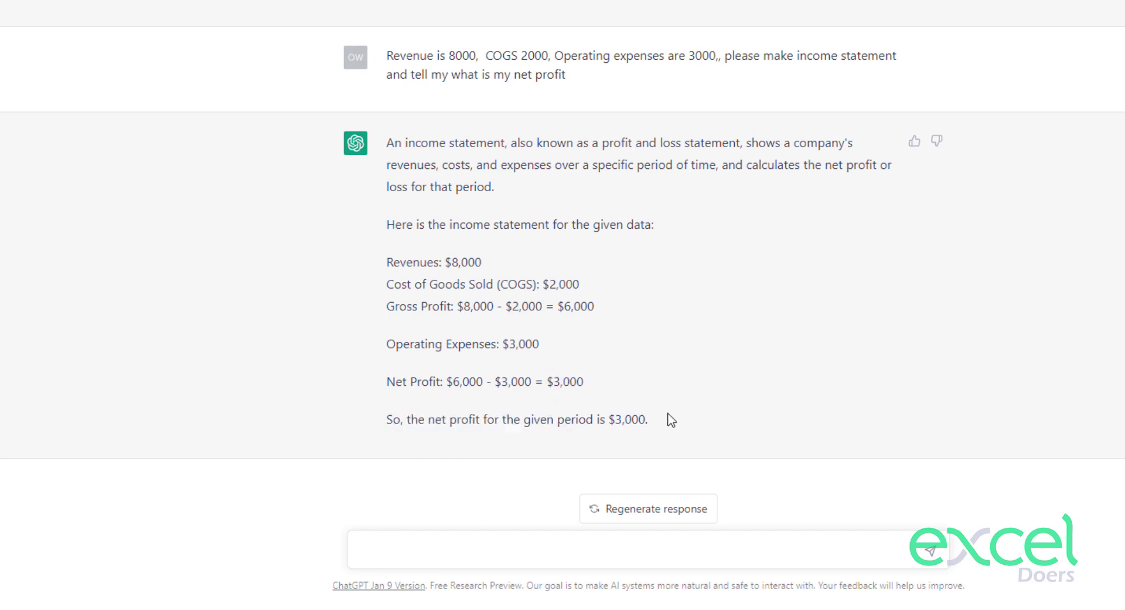